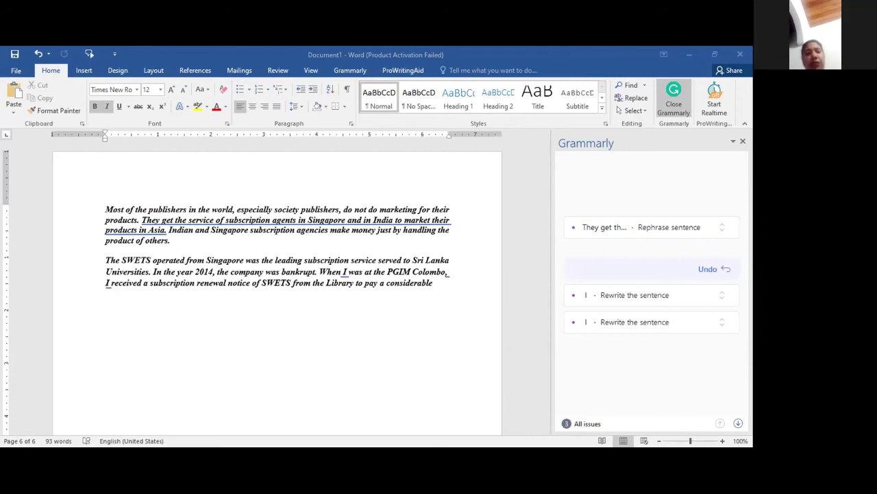
# Step: Switch to Grammarly Editor and upload the "Consumption of chilled water stored in a PET" Word file from Desktop > Meeting with MRT as a new document
pyautogui.hotkey('alt', 'Tab')
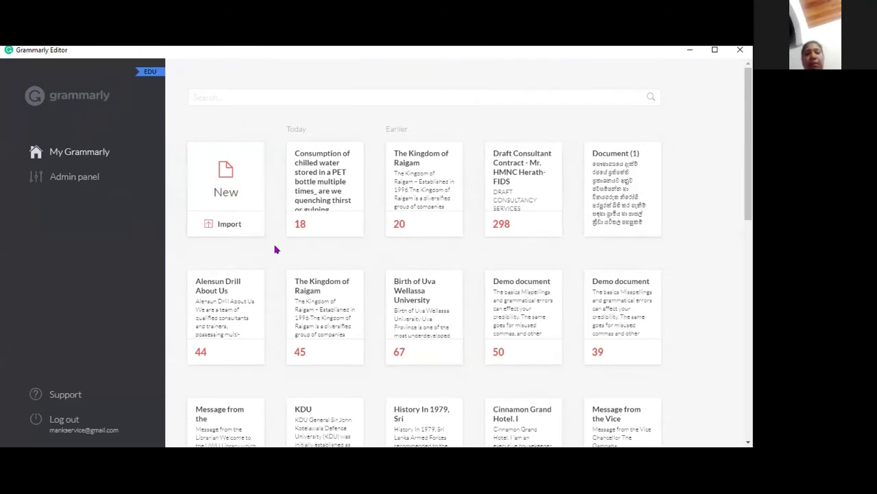
pyautogui.click(226, 175)
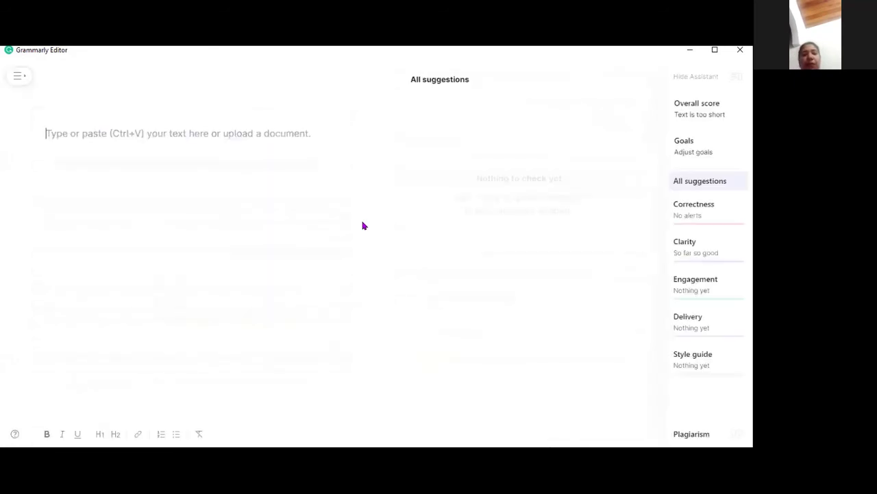
pyautogui.click(235, 135)
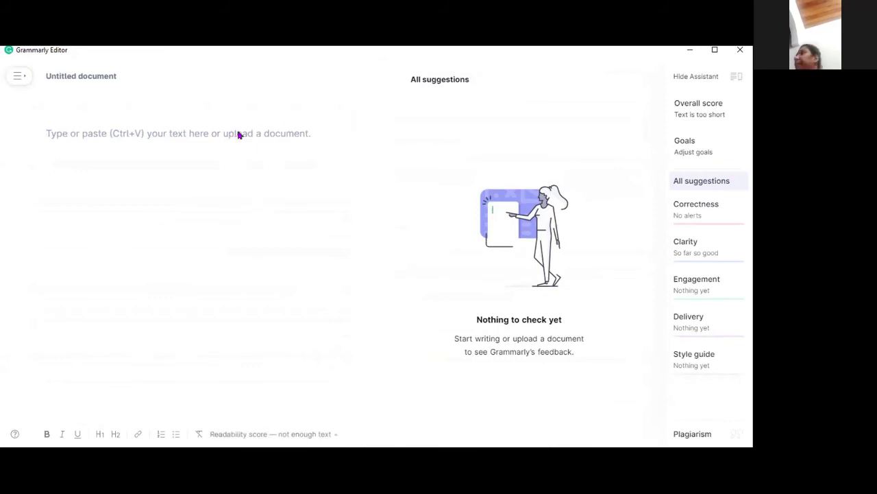
pyautogui.click(237, 137)
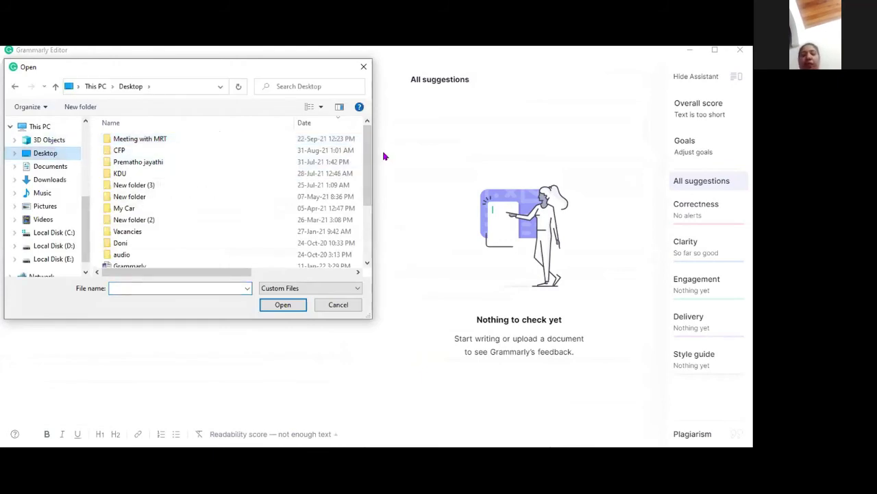
pyautogui.doubleClick(134, 138)
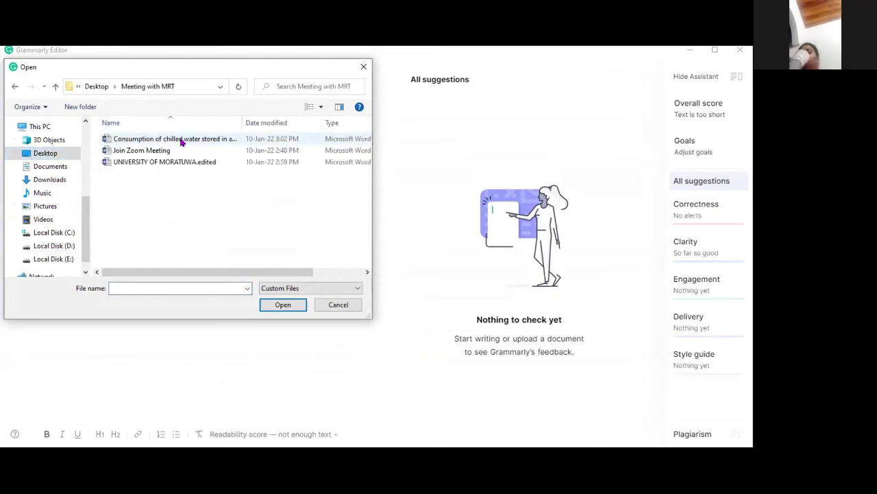
pyautogui.click(181, 140)
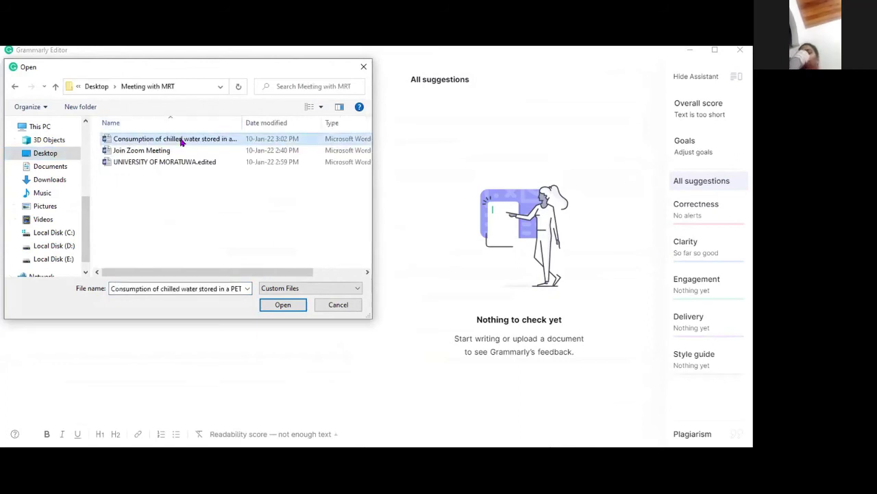
pyautogui.click(283, 304)
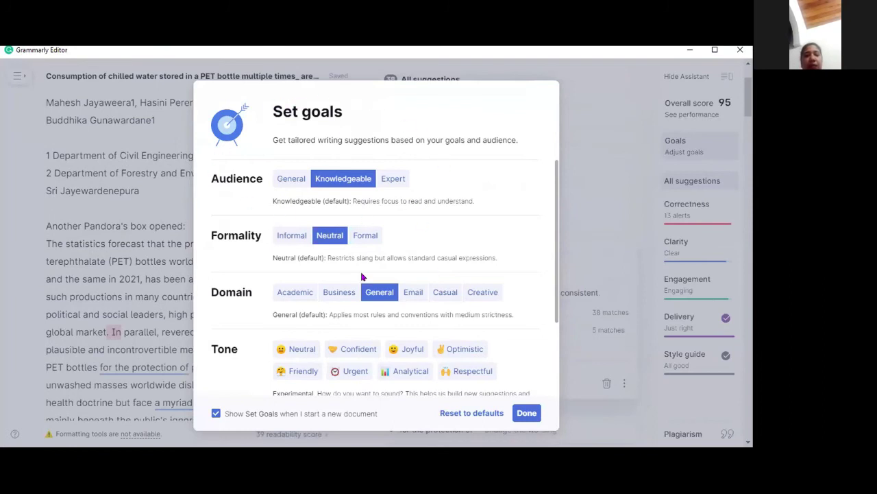
# Step: Set the document's writing goals to an Expert audience, Formal formality and the Academic domain
pyautogui.click(391, 178)
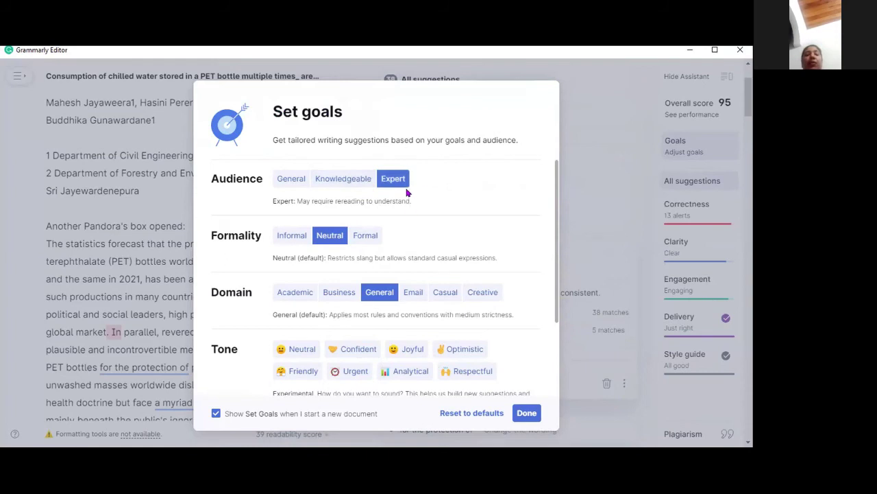
pyautogui.click(364, 235)
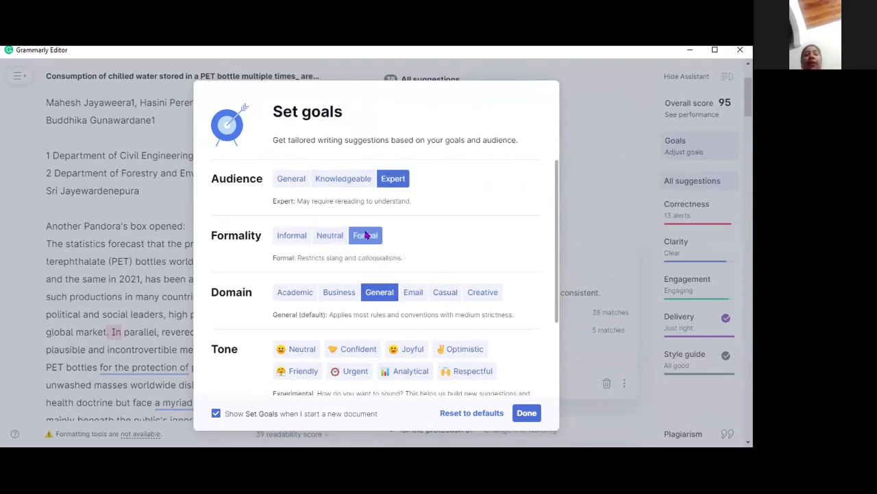
pyautogui.click(288, 294)
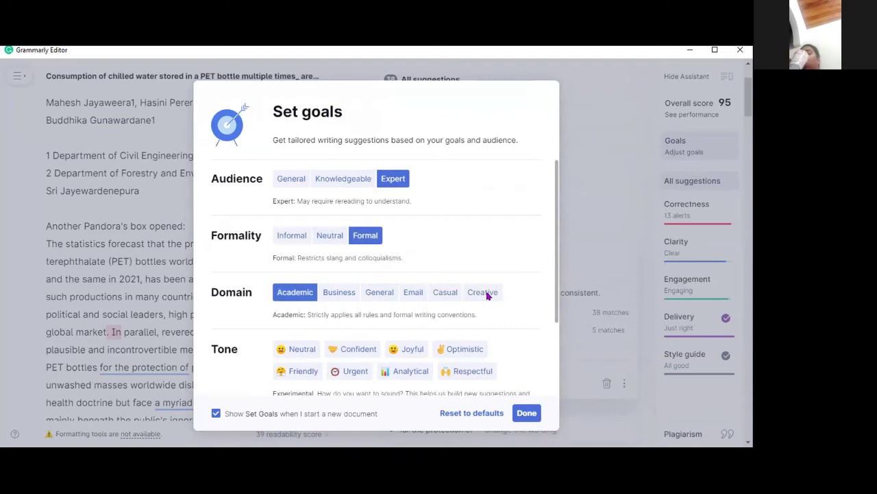
# Step: Set the tone goals to Confident and Analytical and the intent goal to Describe
pyautogui.scroll(-3, 487, 295)
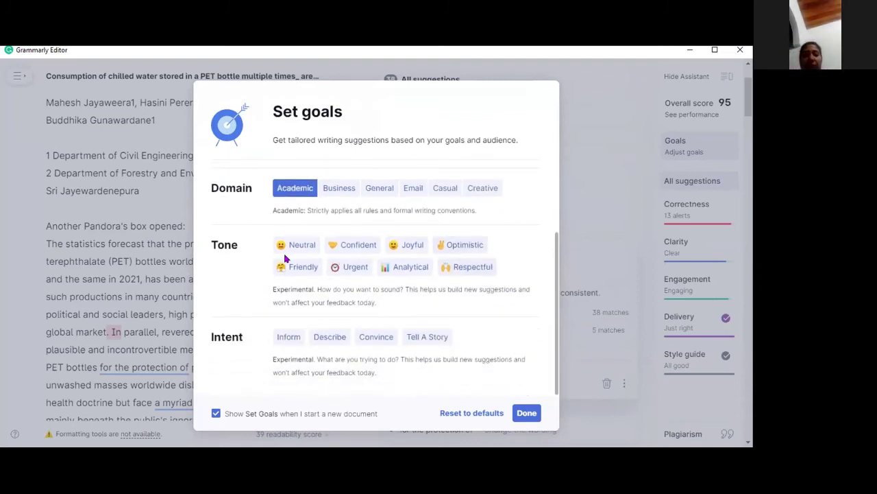
pyautogui.click(351, 246)
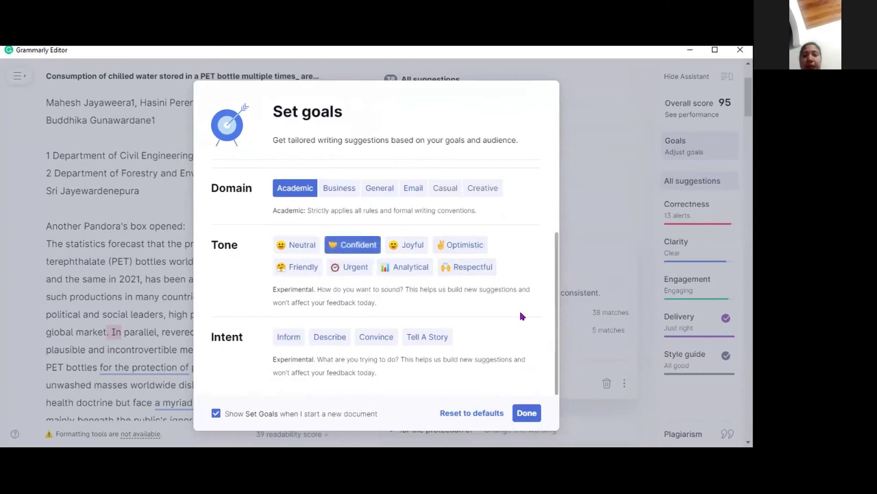
pyautogui.click(409, 269)
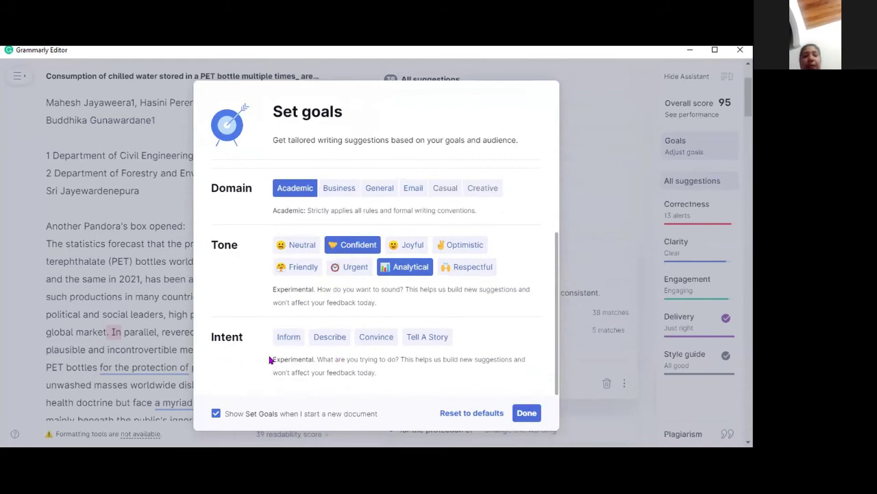
pyautogui.click(331, 336)
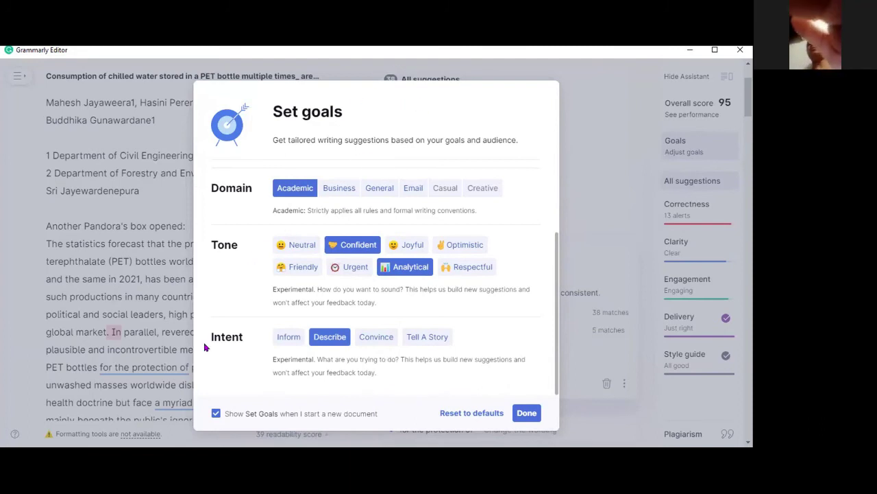
pyautogui.scroll(1, 445, 308)
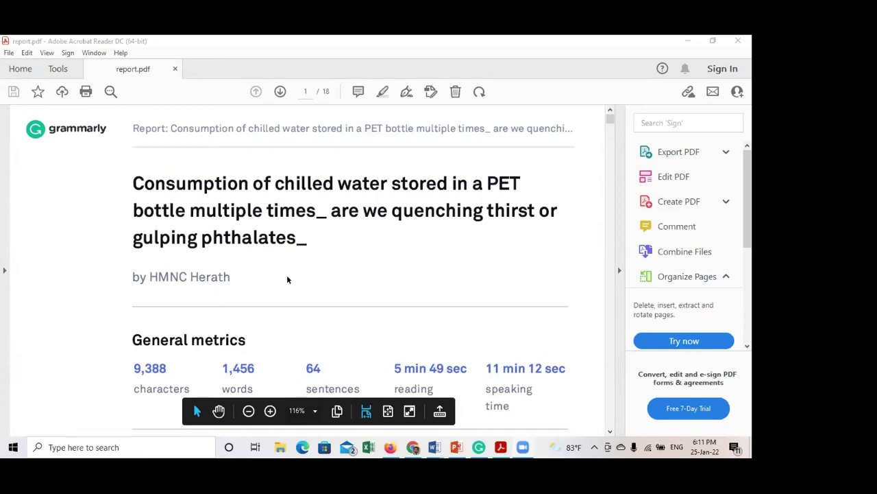
# Step: Examine the general metrics, score, writing issues summary and plagiarism result on the first page of report.pdf
pyautogui.doubleClick(218, 340)
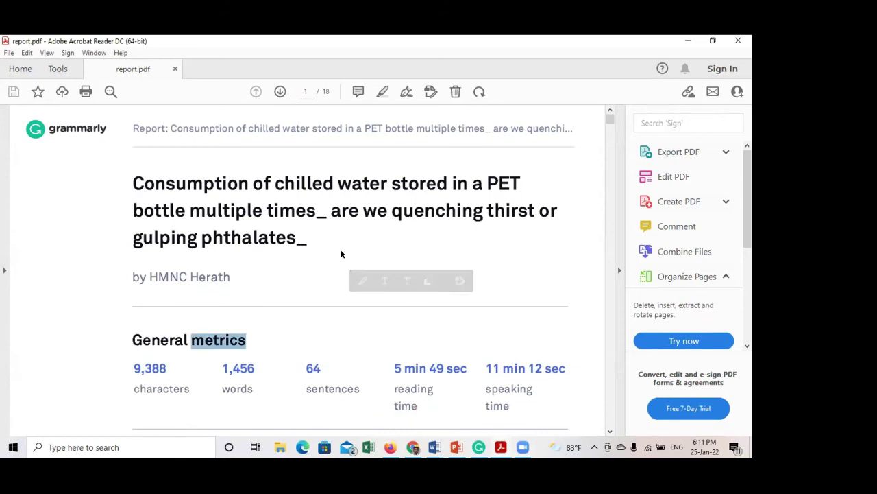
pyautogui.scroll(-10, 341, 250)
pyautogui.scroll(10, 340, 253)
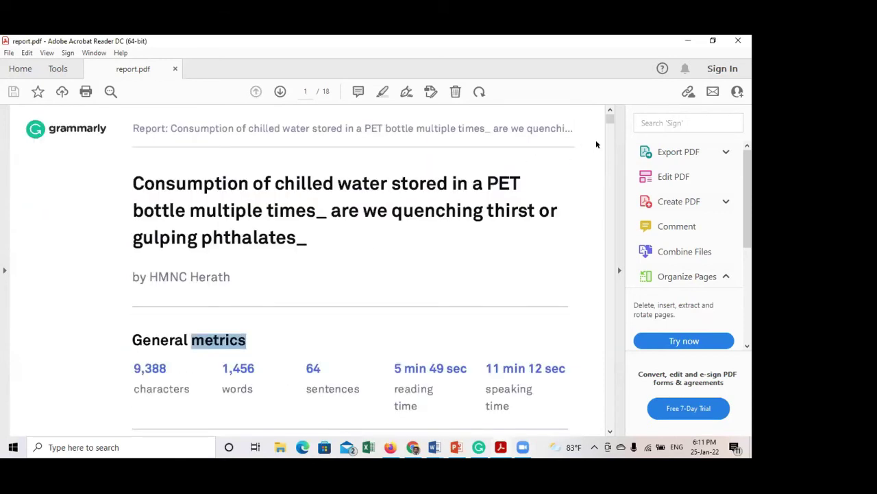
pyautogui.moveTo(611, 125)
pyautogui.mouseDown()
pyautogui.moveTo(612, 144)
pyautogui.moveTo(610, 116)
pyautogui.mouseUp()
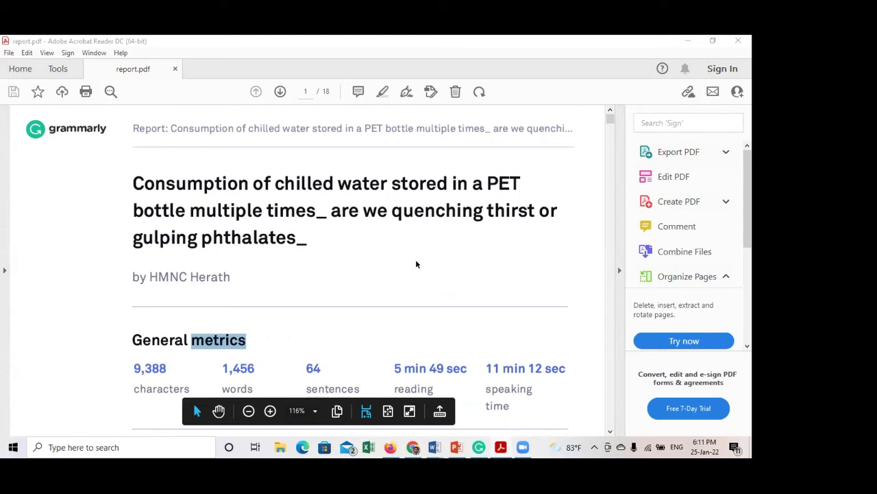
pyautogui.click(610, 118)
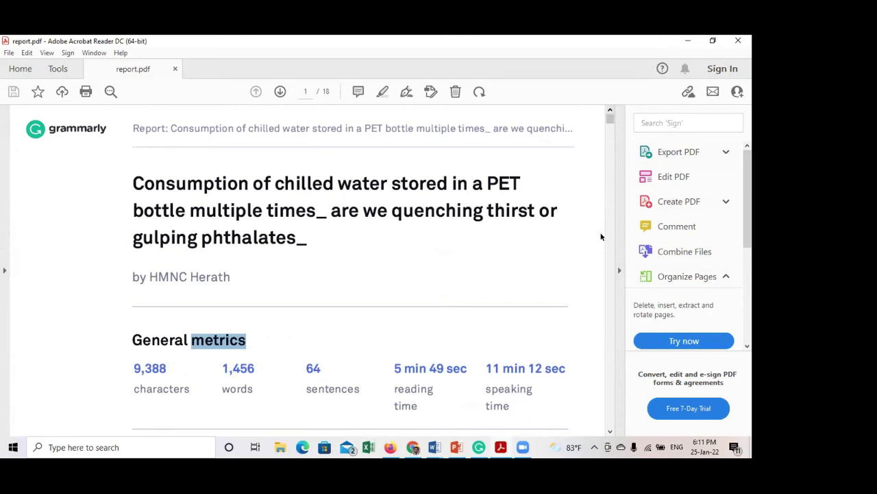
pyautogui.click(608, 259)
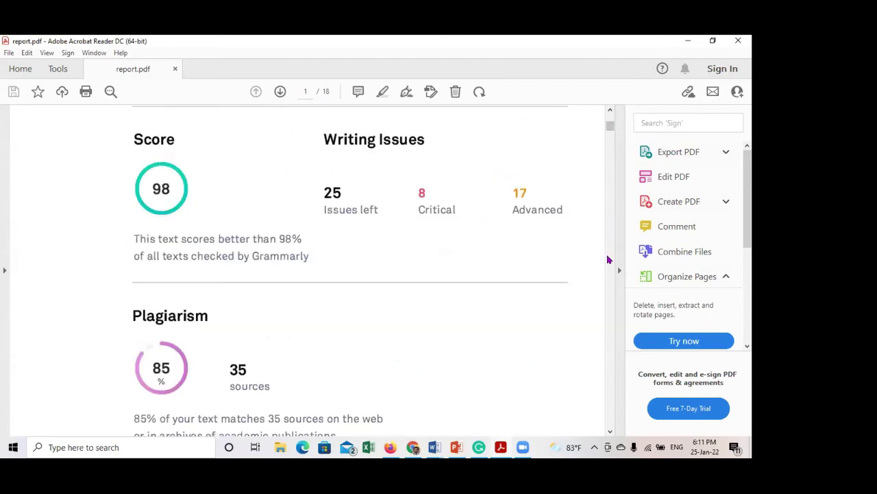
pyautogui.click(611, 115)
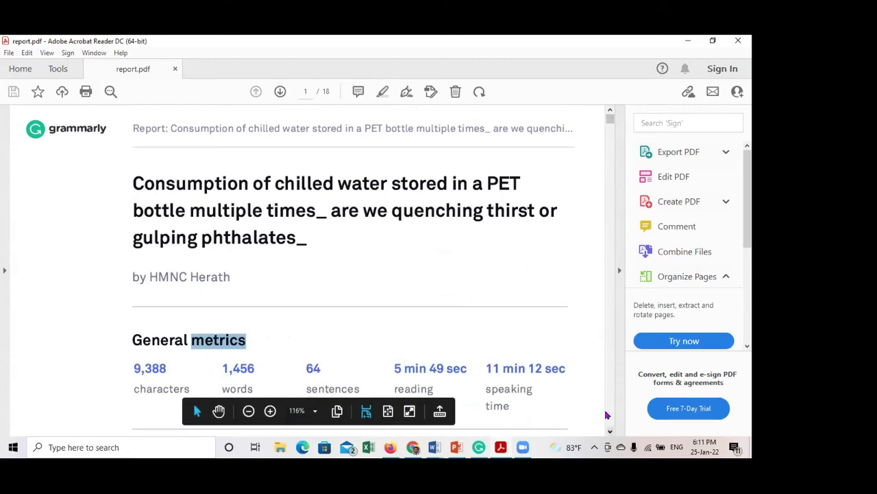
pyautogui.scroll(-1, 606, 415)
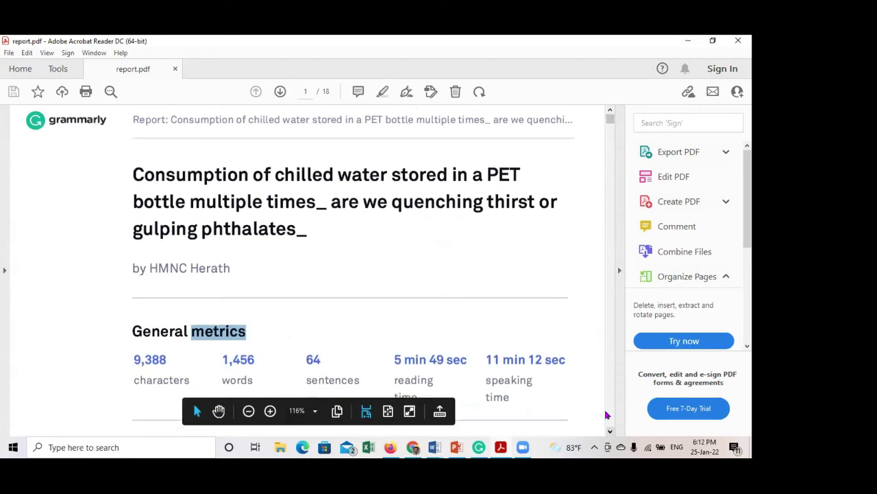
pyautogui.scroll(-8, 606, 415)
pyautogui.scroll(-8, 605, 415)
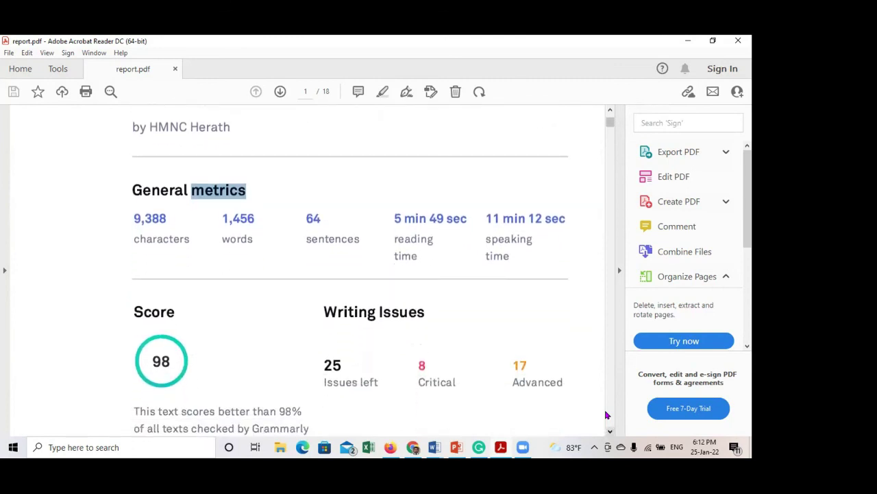
pyautogui.moveTo(495, 366)
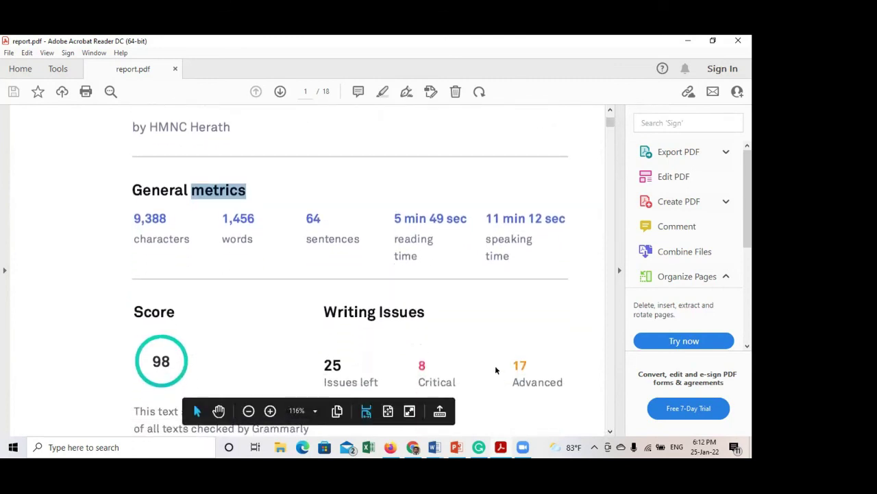
pyautogui.scroll(-6, 583, 350)
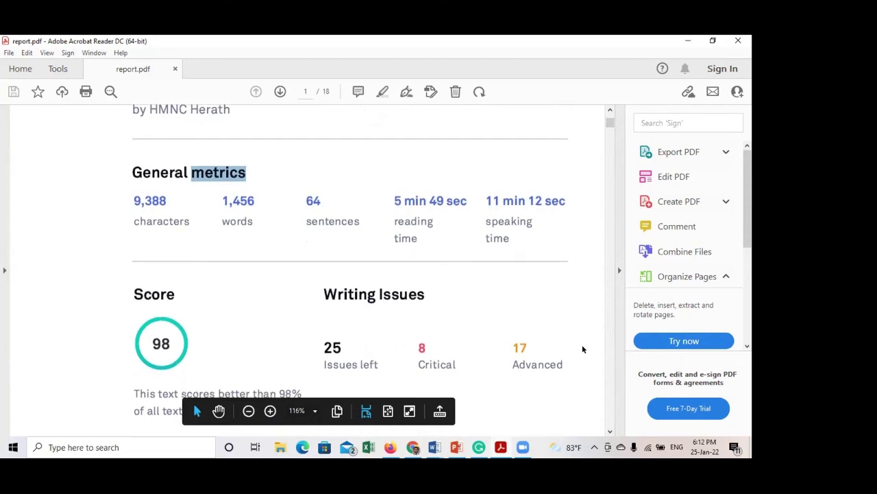
pyautogui.scroll(-4, 583, 348)
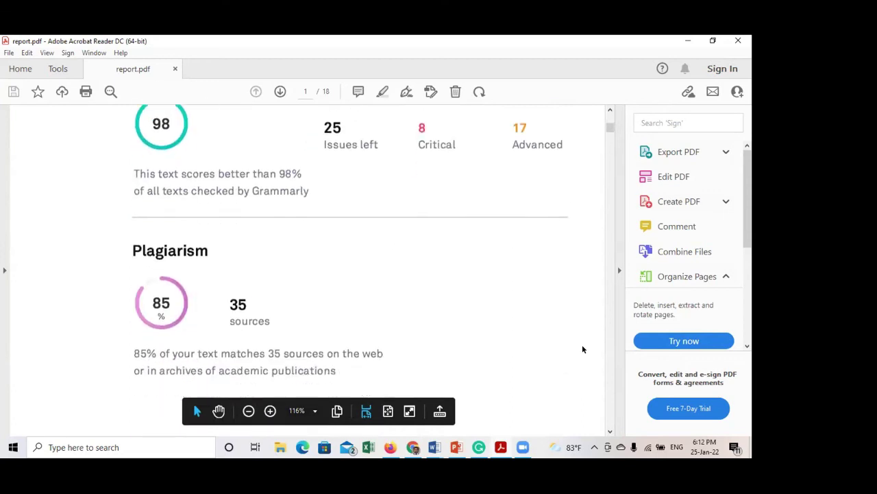
# Step: Examine the report's detailed writing issues by category, its vocabulary and sentence length measures, and the annotated article text on pages 4 and 5
pyautogui.scroll(-4, 582, 346)
pyautogui.scroll(-5, 582, 349)
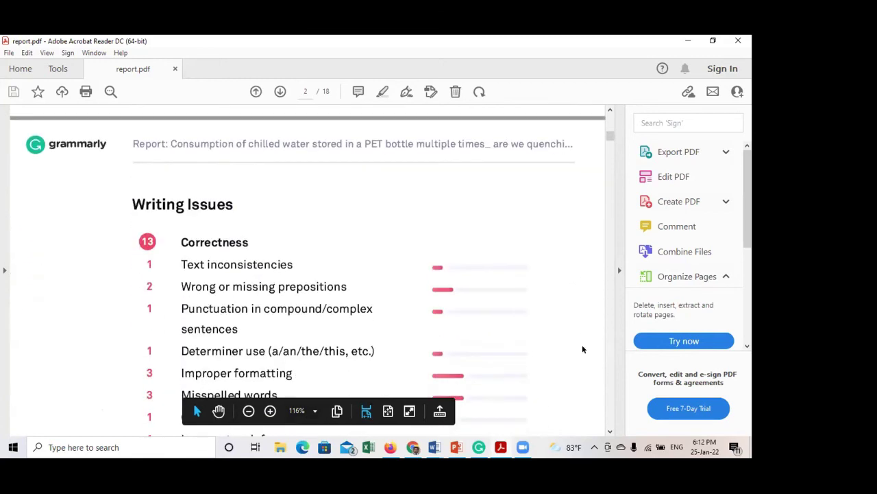
pyautogui.scroll(-10, 582, 346)
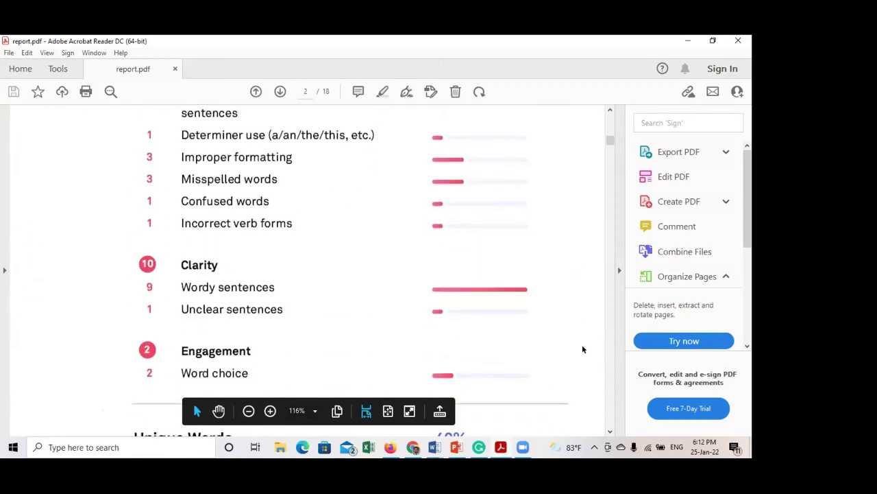
pyautogui.scroll(-6, 582, 344)
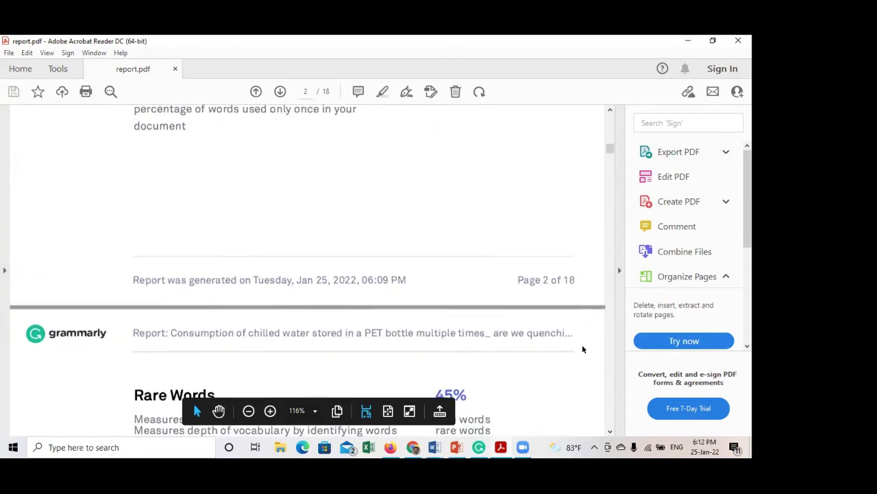
pyautogui.scroll(-8, 583, 350)
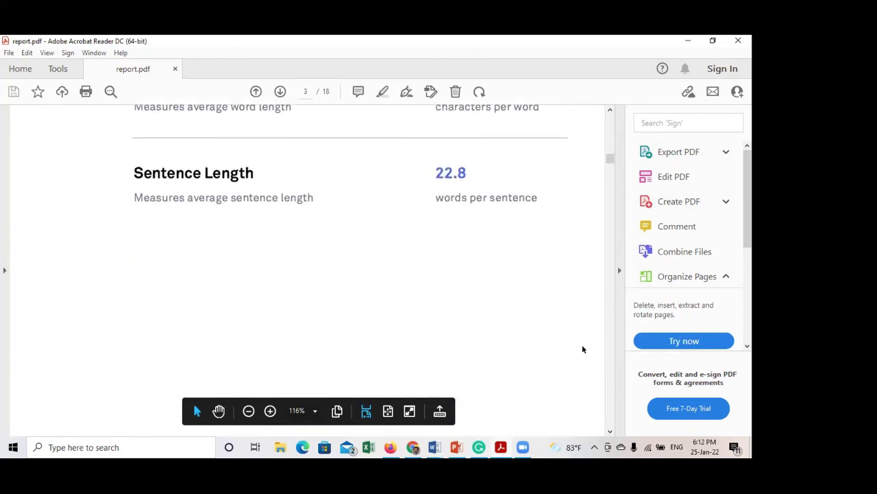
pyautogui.scroll(-10, 583, 350)
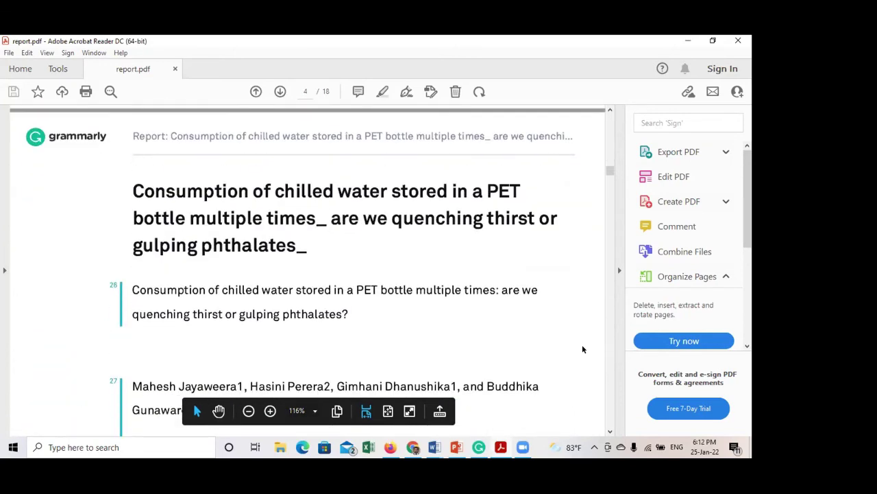
pyautogui.scroll(-2, 583, 350)
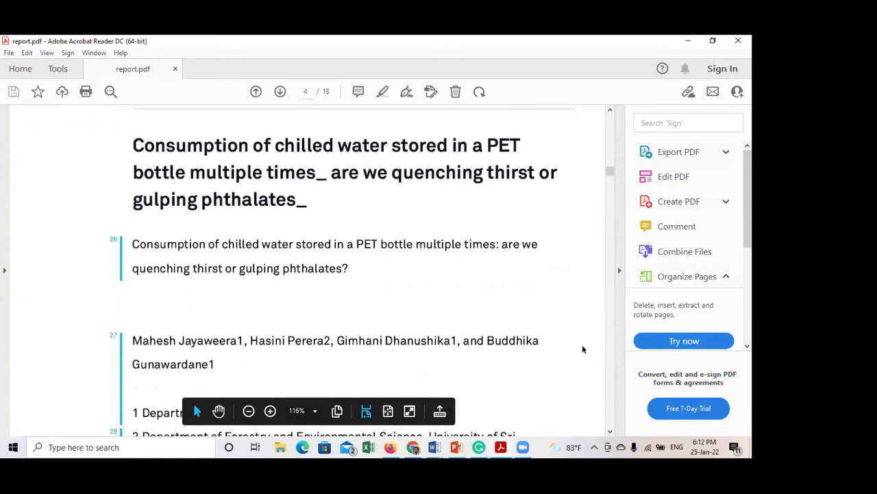
pyautogui.scroll(-15, 583, 349)
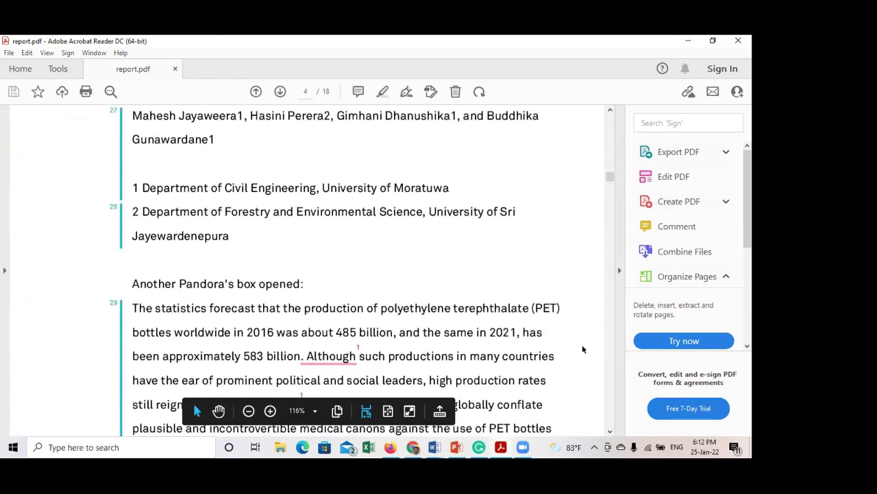
pyautogui.scroll(-3, 583, 350)
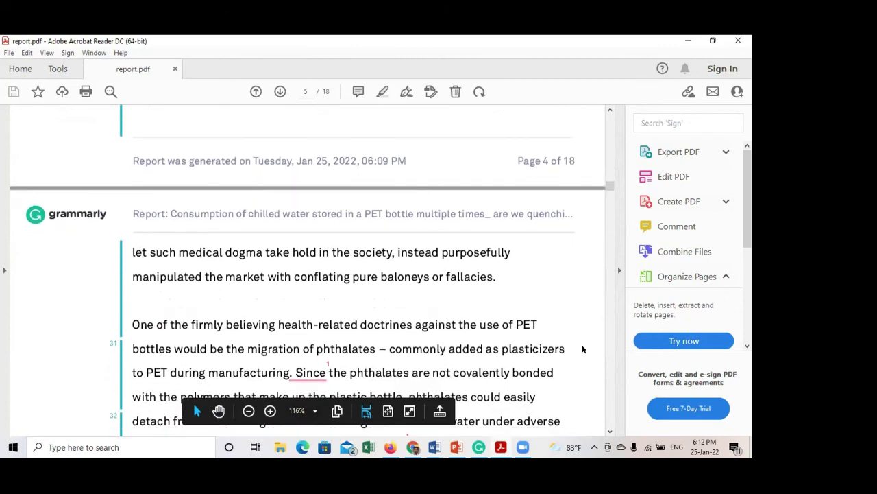
pyautogui.scroll(-4, 583, 350)
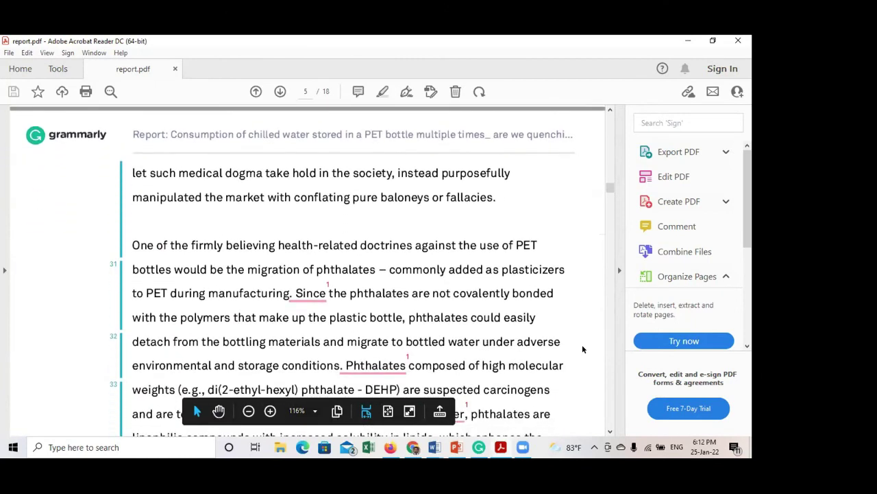
# Step: Examine the rest of the report's annotated article text from page 5 onward and the numbered list of suggested corrections on page 11
pyautogui.scroll(-12, 583, 350)
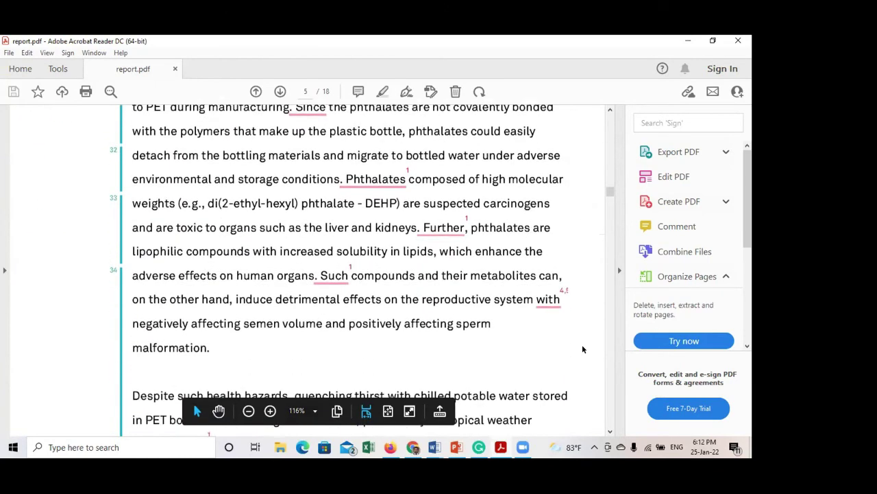
pyautogui.scroll(-20, 583, 350)
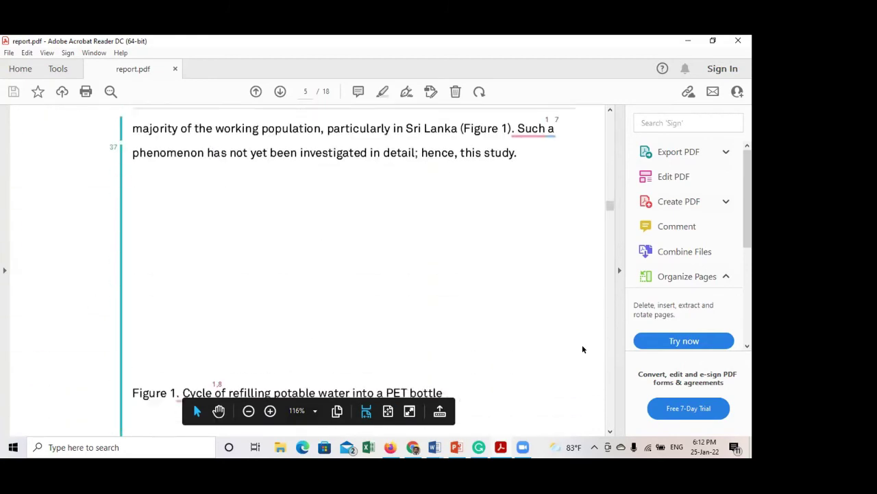
pyautogui.scroll(-20, 582, 344)
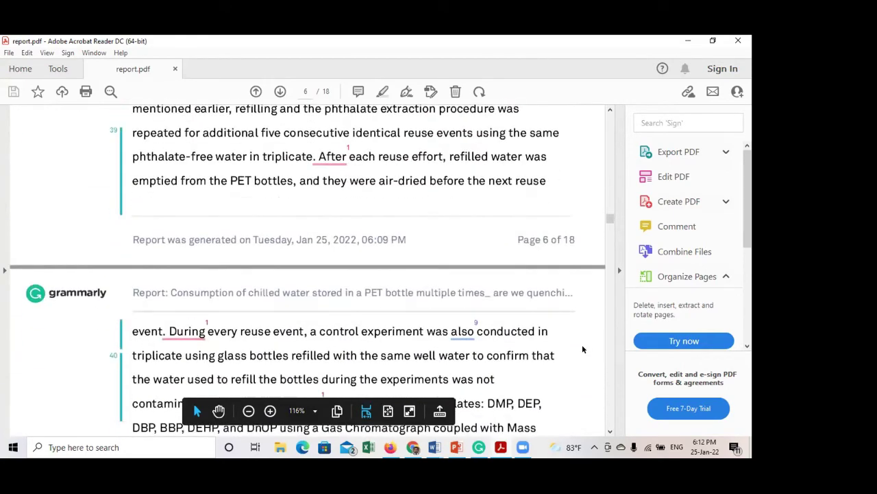
pyautogui.scroll(-20, 582, 349)
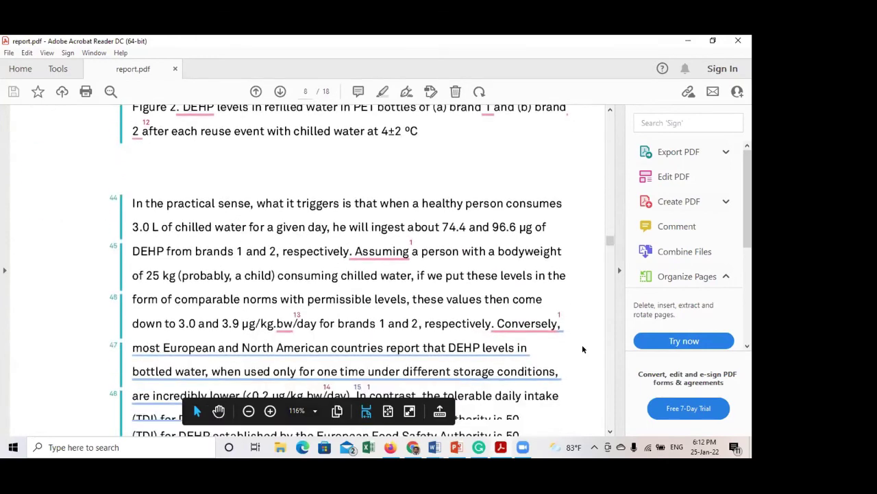
pyautogui.scroll(-20, 582, 349)
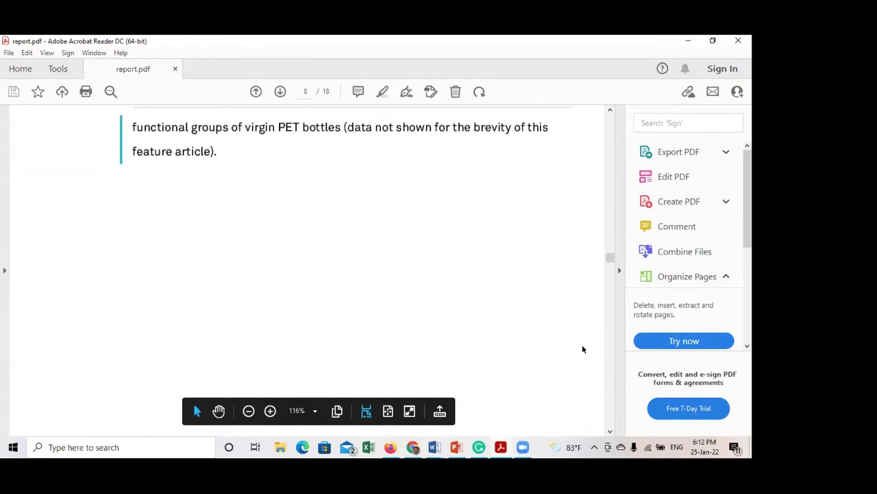
pyautogui.scroll(-20, 582, 349)
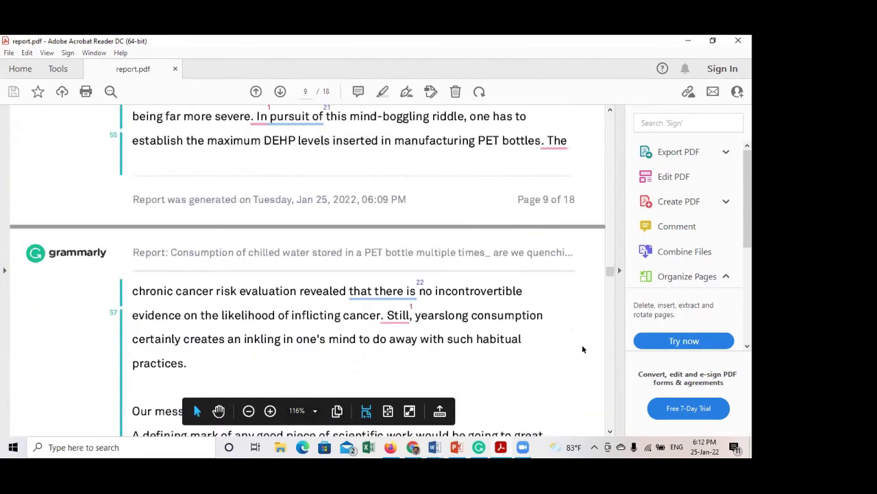
pyautogui.scroll(-6, 582, 349)
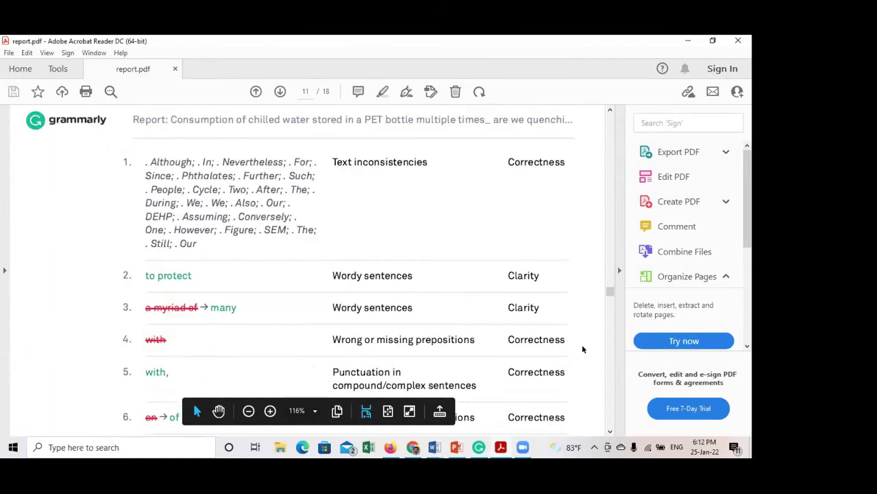